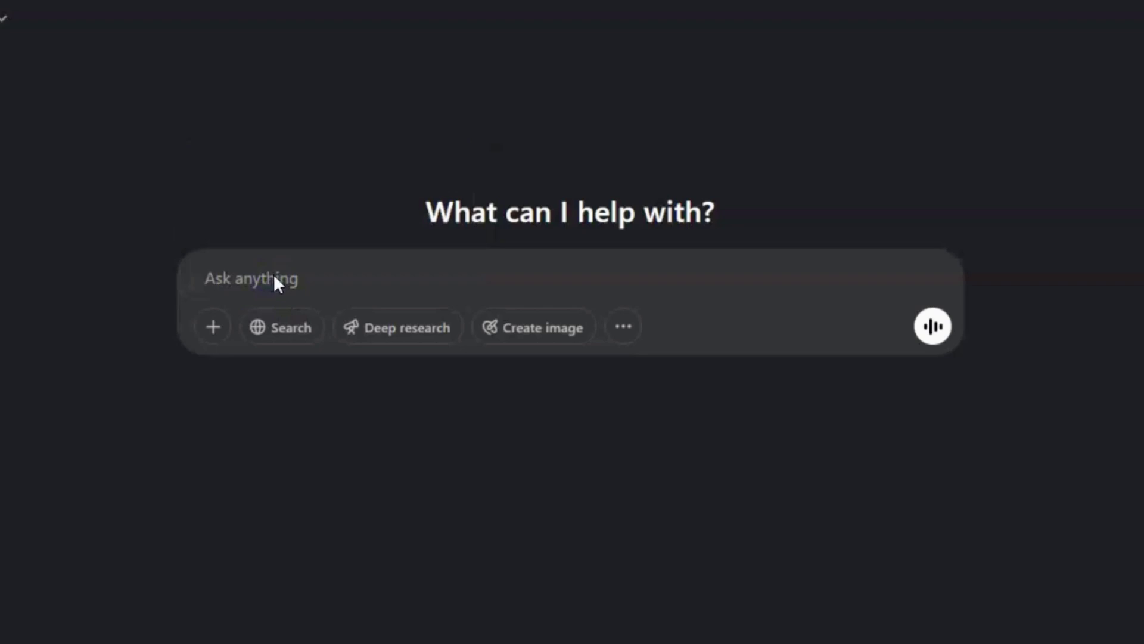
# Open the computer file upload and enter the prompt "Replace the face in the thumbnail with my face and keep everything else the same."
pyautogui.click(206, 337)
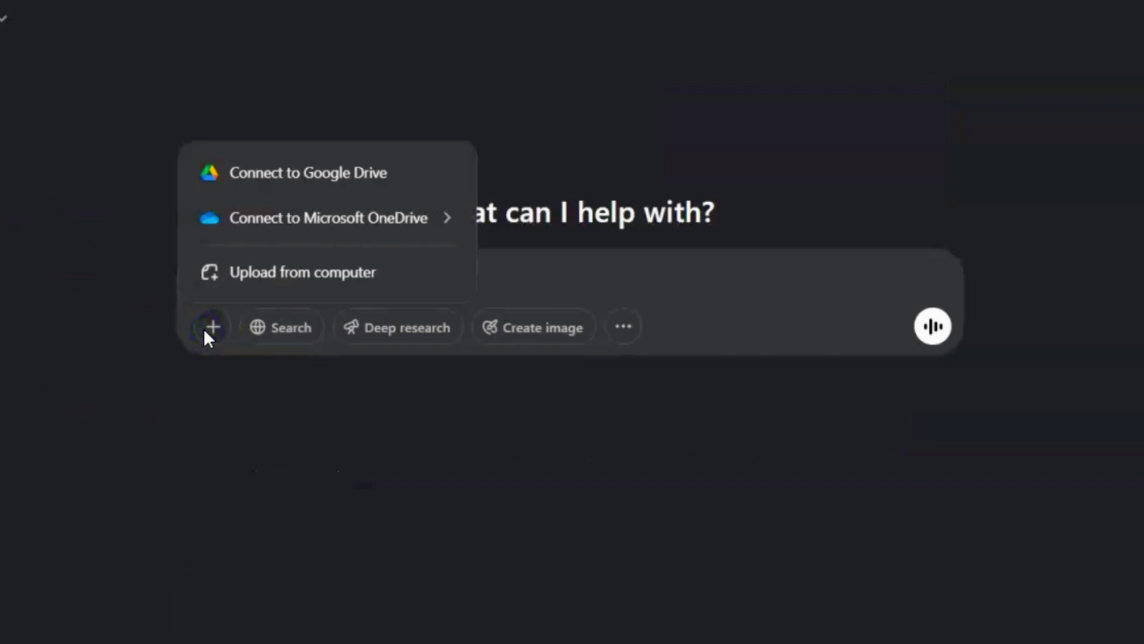
pyautogui.click(260, 292)
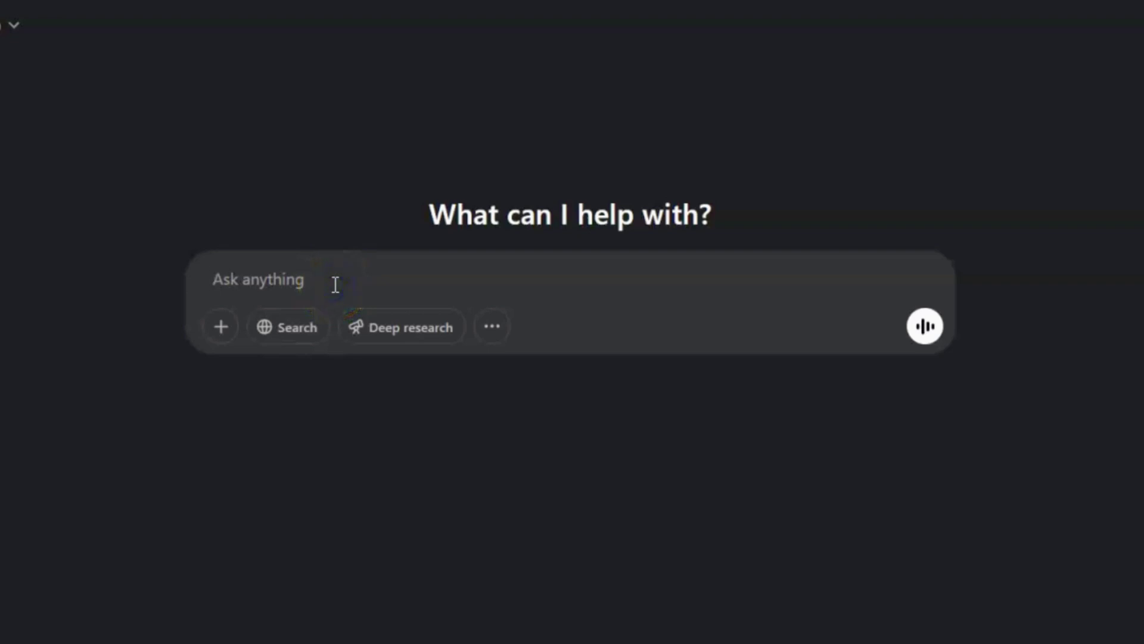
pyautogui.write('"Replace the face in the thumbnail with my face and keep everything else the same."')
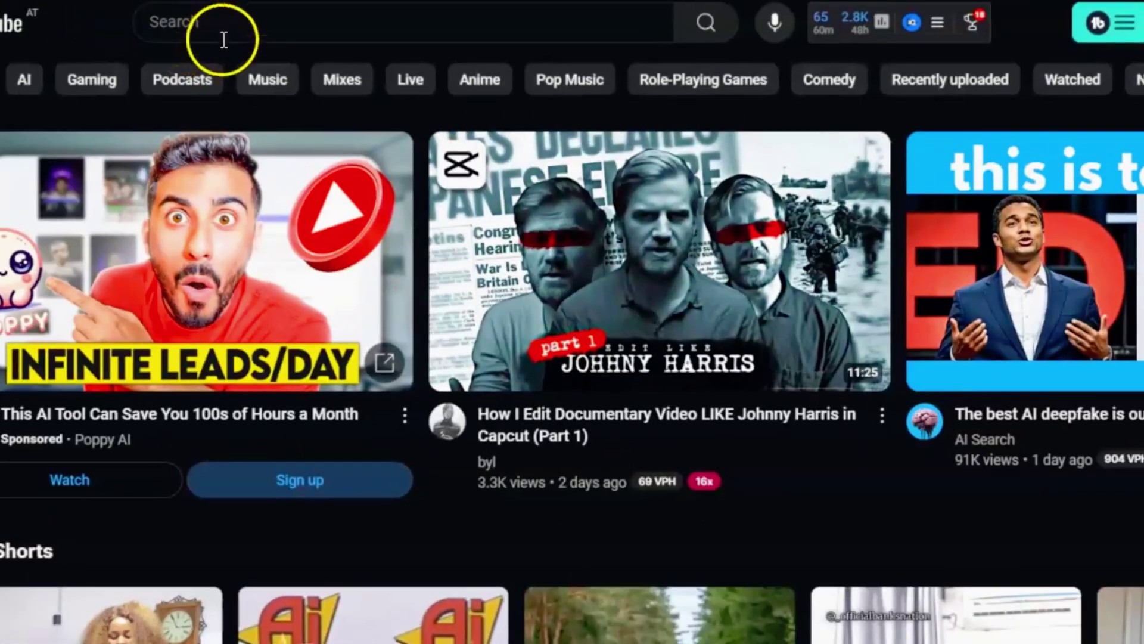
# Switch to YouTube and search for "mr Beast"
pyautogui.click(230, 29)
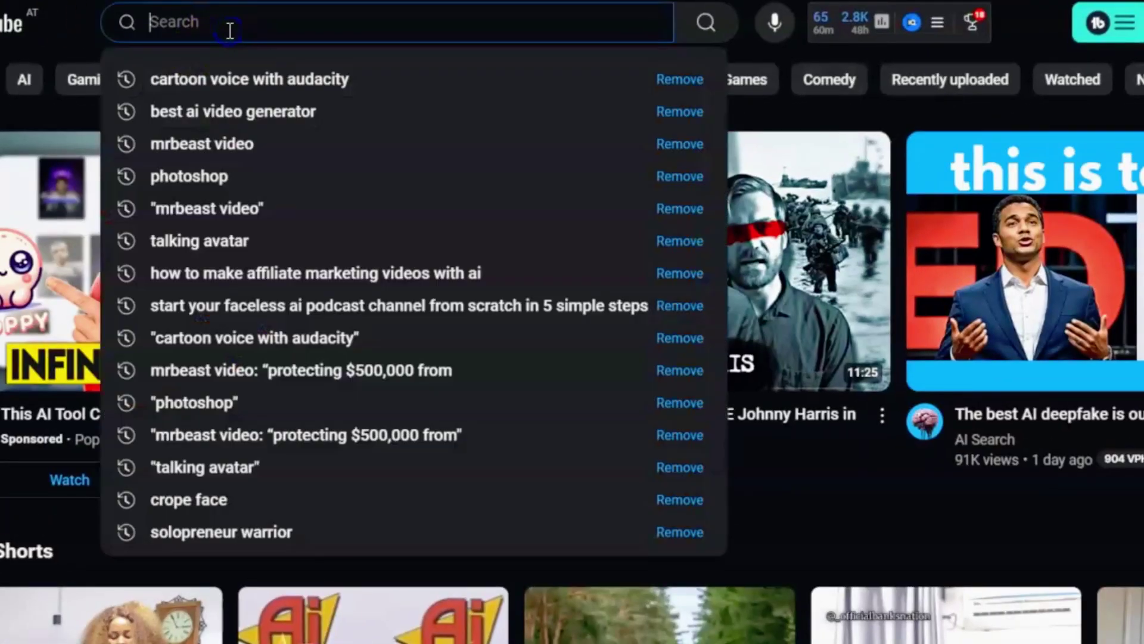
pyautogui.write('mr Beast')
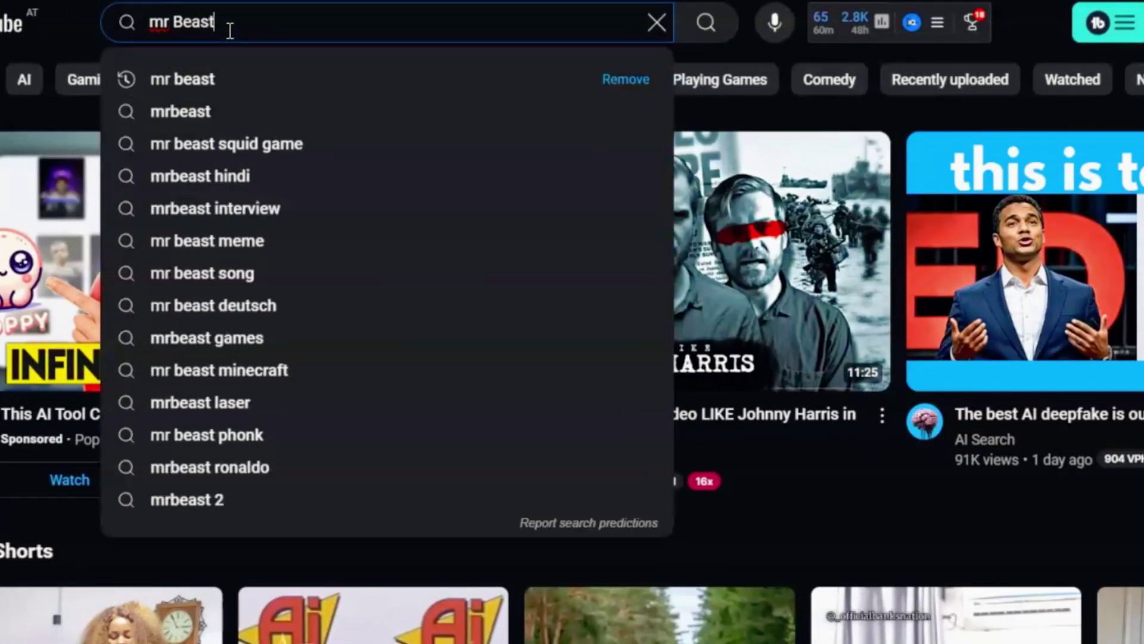
pyautogui.press('Return')
# Examine the video thumbnails in the MrBeast search results for one to use as a reference
pyautogui.scroll(-2, 655, 375)
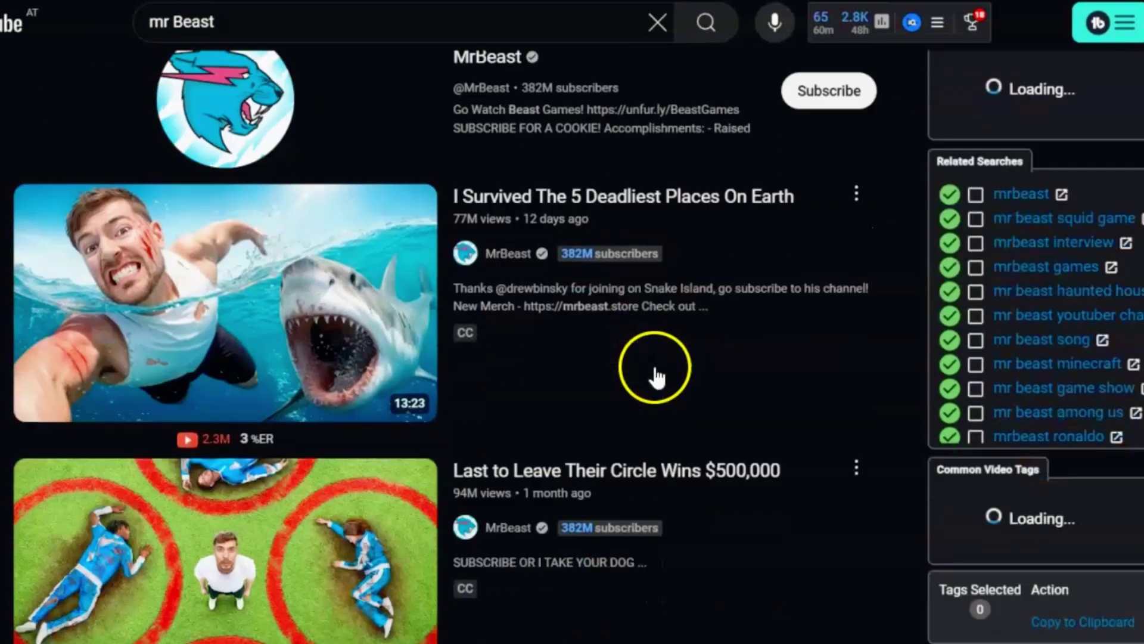
pyautogui.scroll(-6, 650, 375)
pyautogui.scroll(-3, 641, 378)
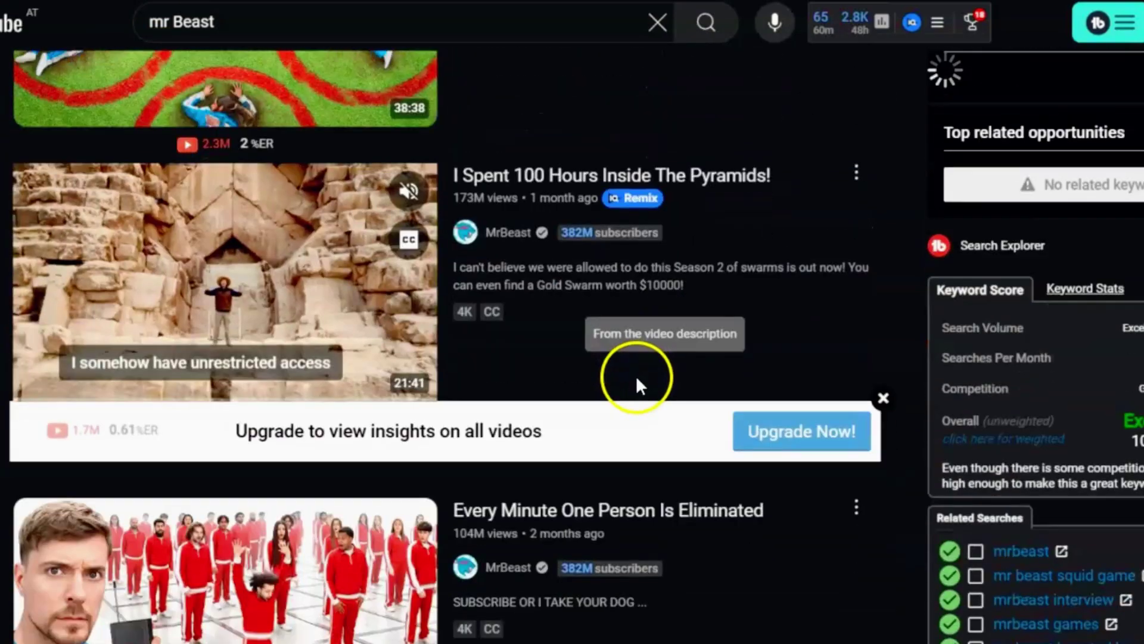
pyautogui.scroll(-10, 636, 376)
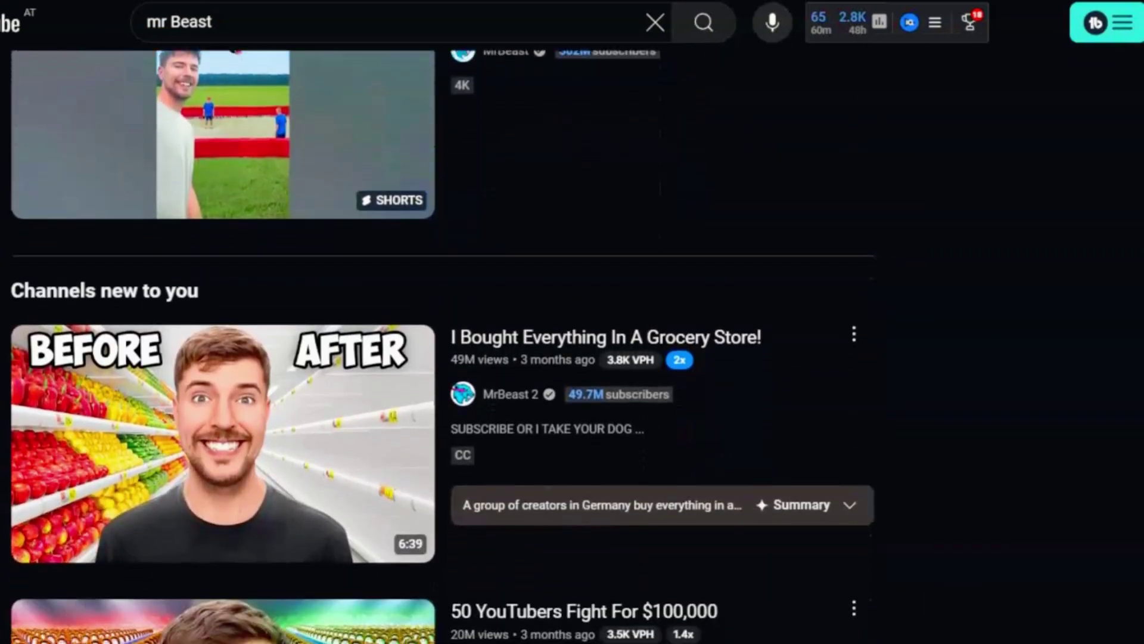
pyautogui.scroll(-4, 577, 346)
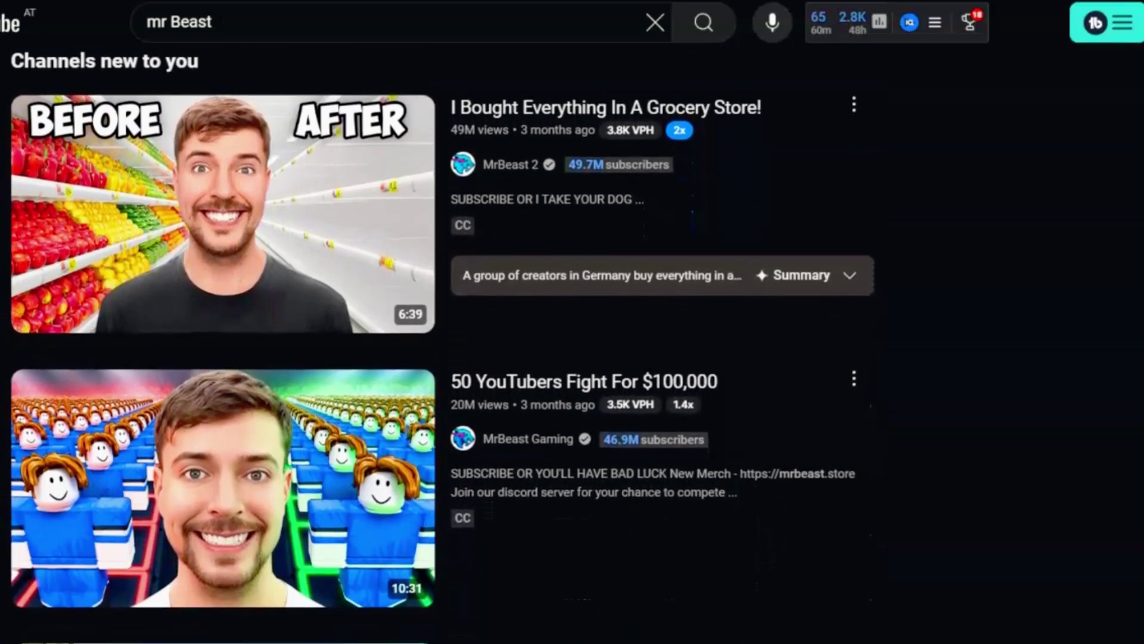
pyautogui.scroll(-4, 576, 345)
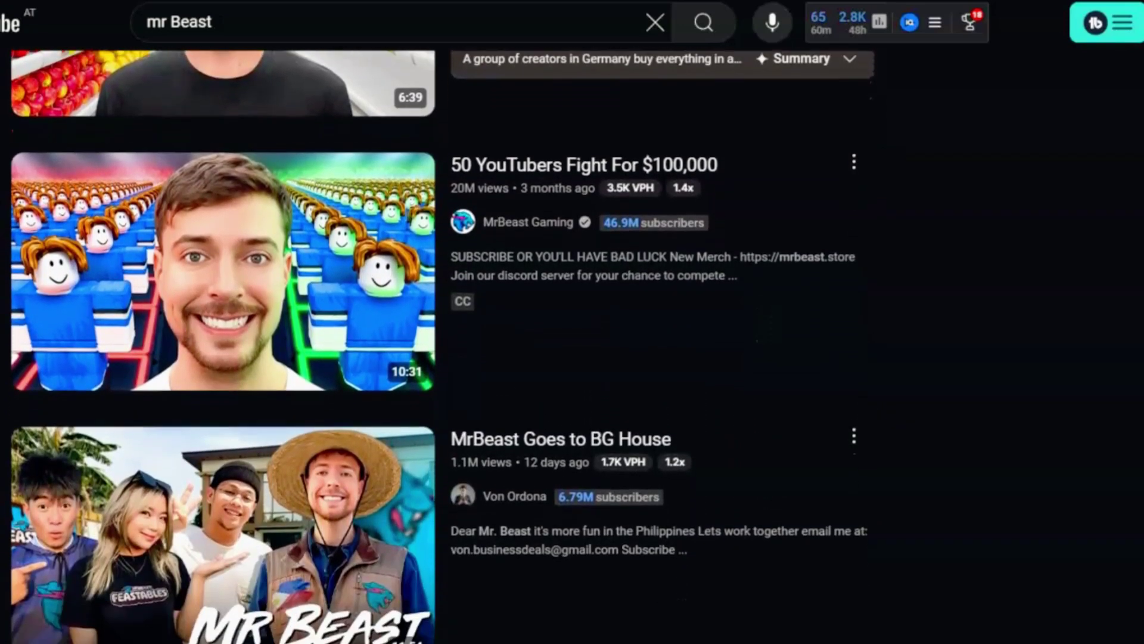
pyautogui.scroll(-4, 577, 346)
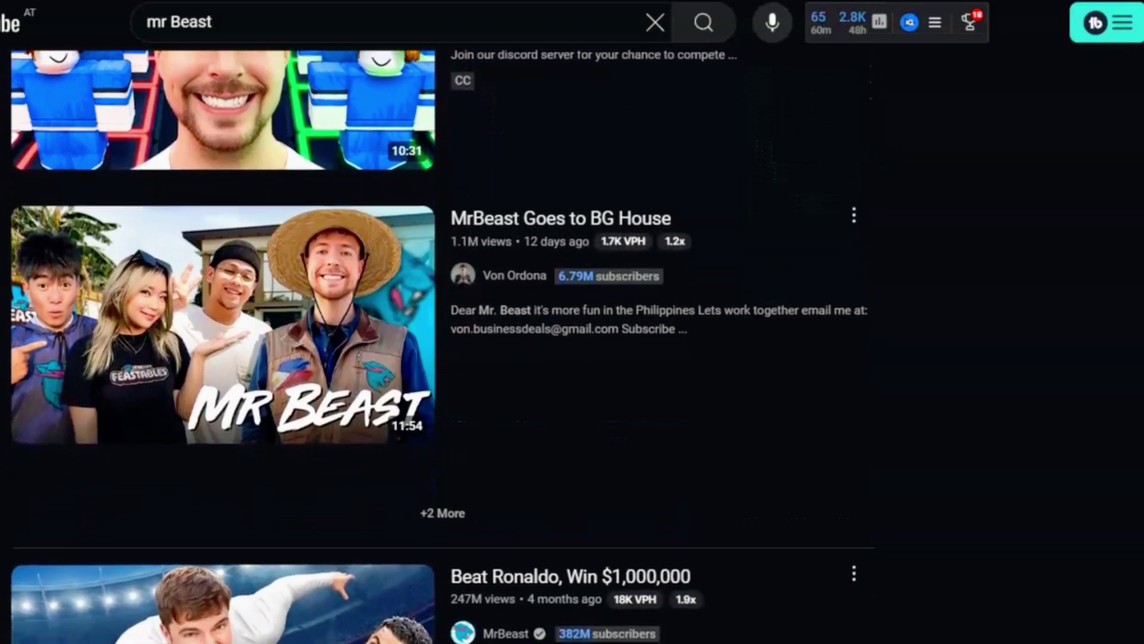
pyautogui.scroll(-3, 576, 345)
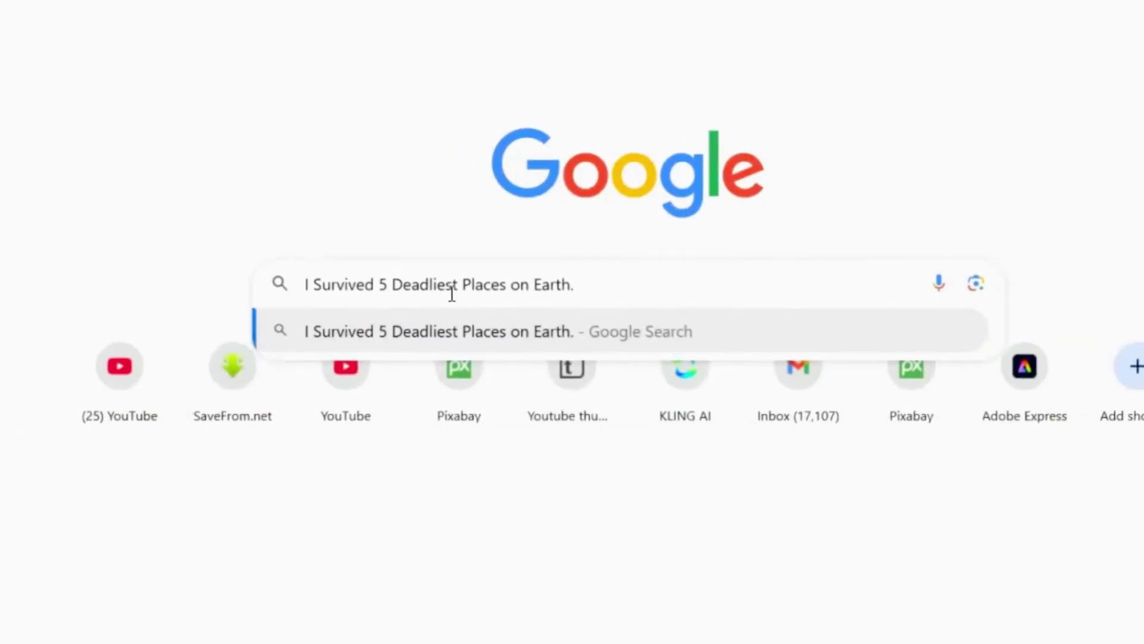
# Search Google Images for "I Survived 5 Deadliest Places on Earth." and open the preview of the MrBeast Wiki lion thumbnail
pyautogui.press('Return')
pyautogui.click(136, 113)
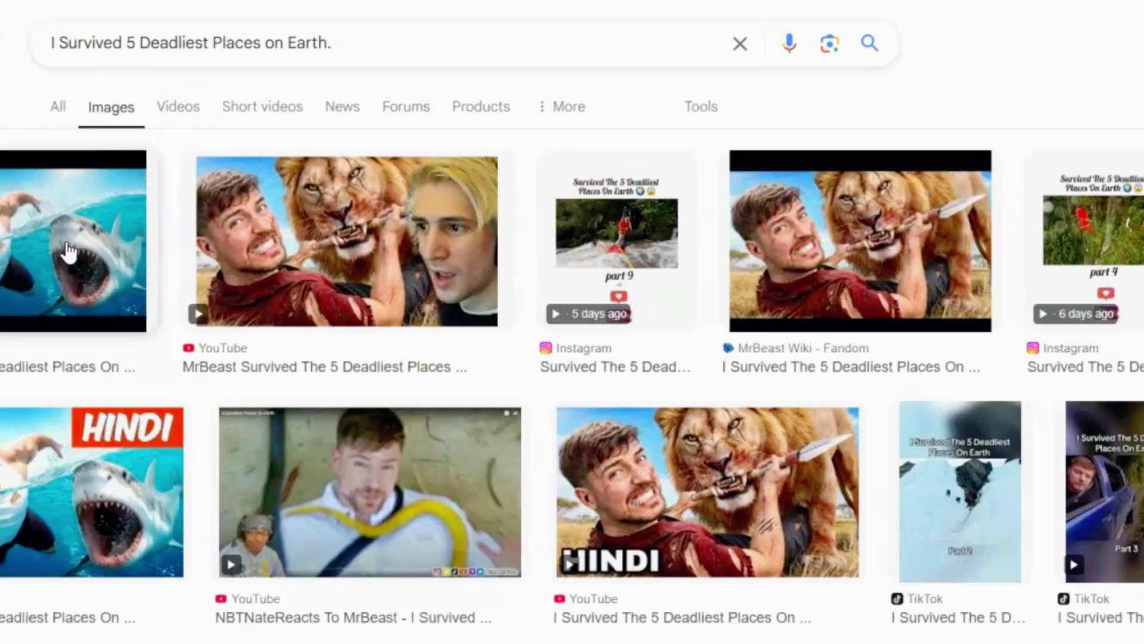
pyautogui.click(338, 258)
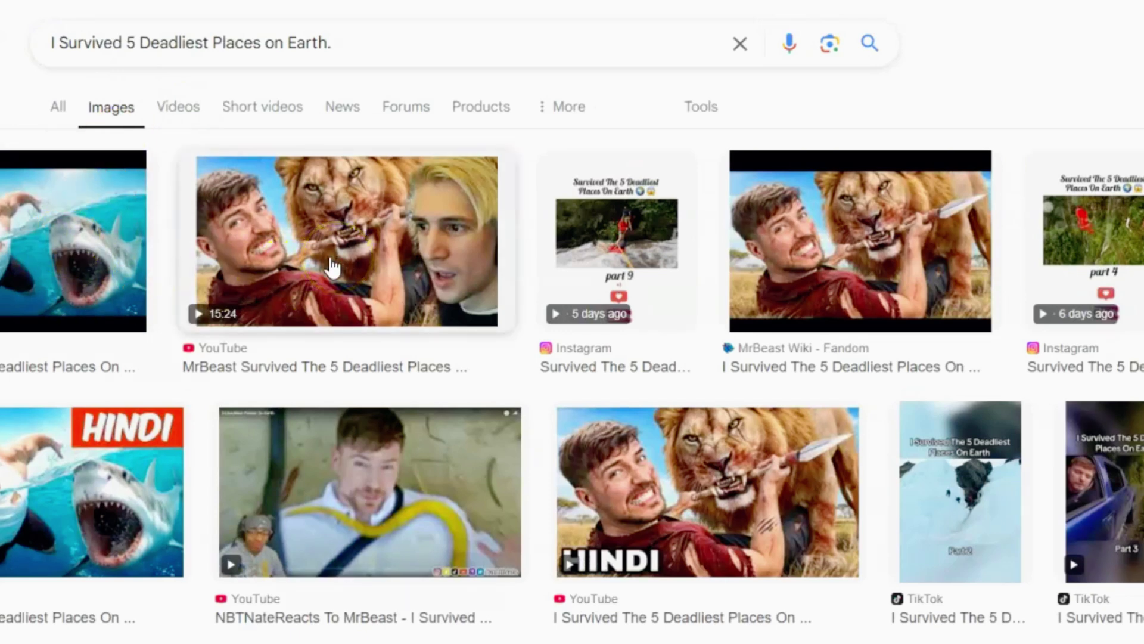
pyautogui.click(963, 295)
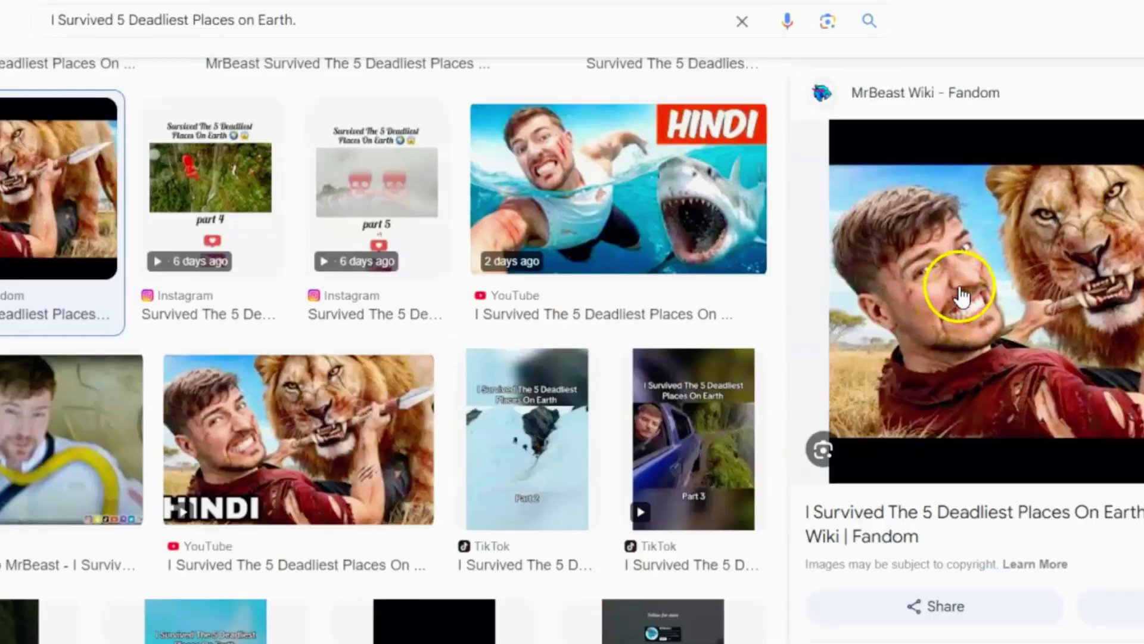
# Open the Save As dialog for the previewed lion thumbnail image and close it
pyautogui.rightClick(961, 271)
pyautogui.click(1069, 469)
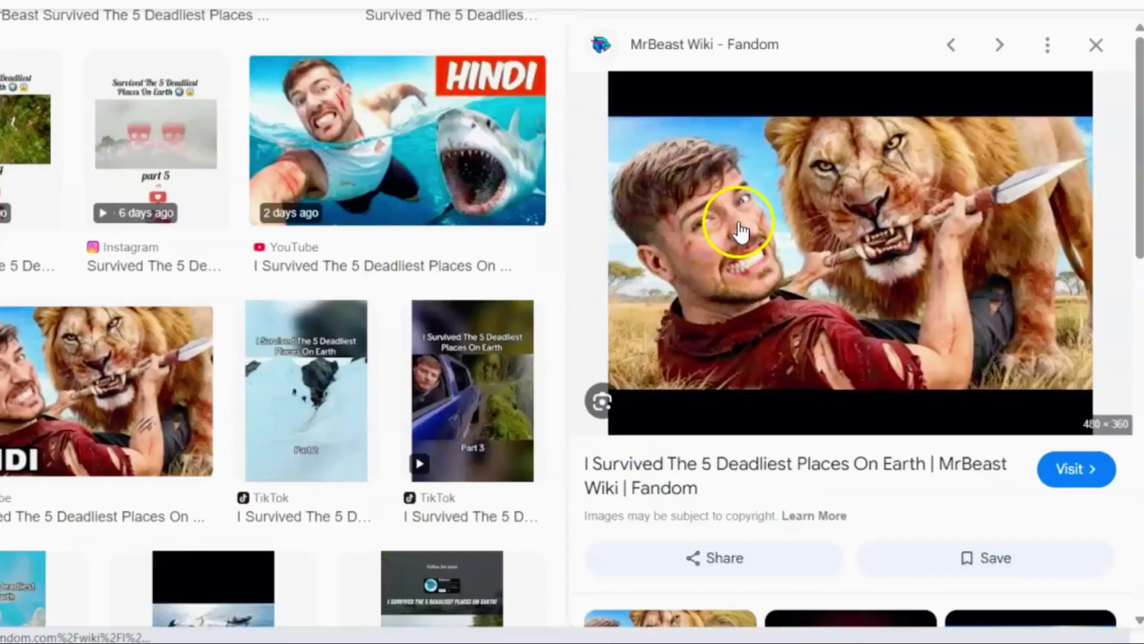
pyautogui.rightClick(739, 223)
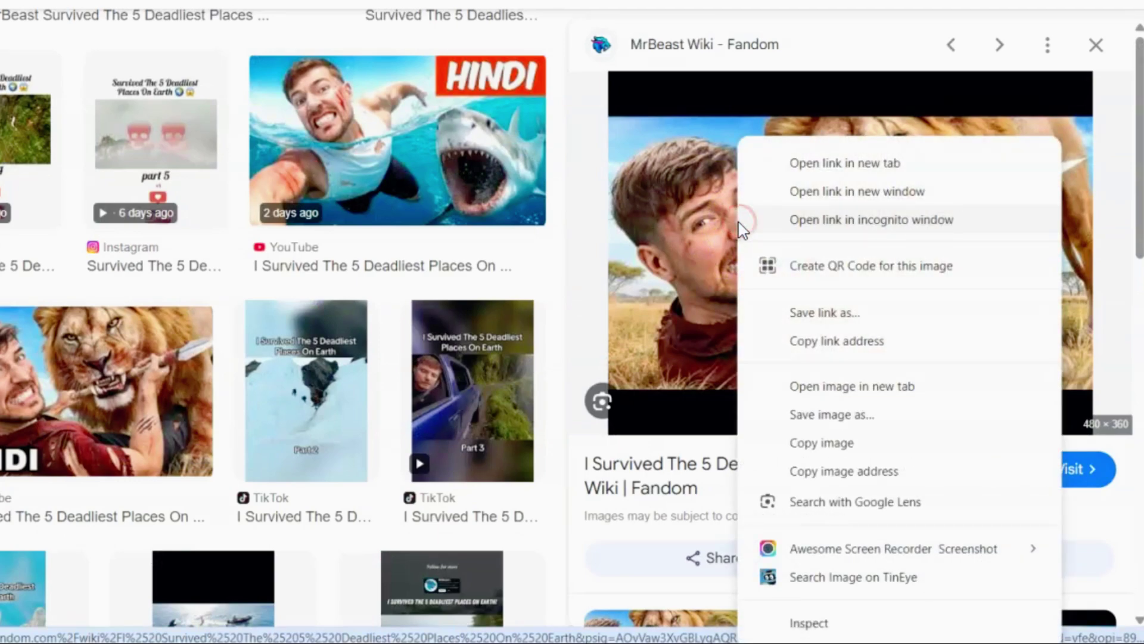
pyautogui.click(849, 416)
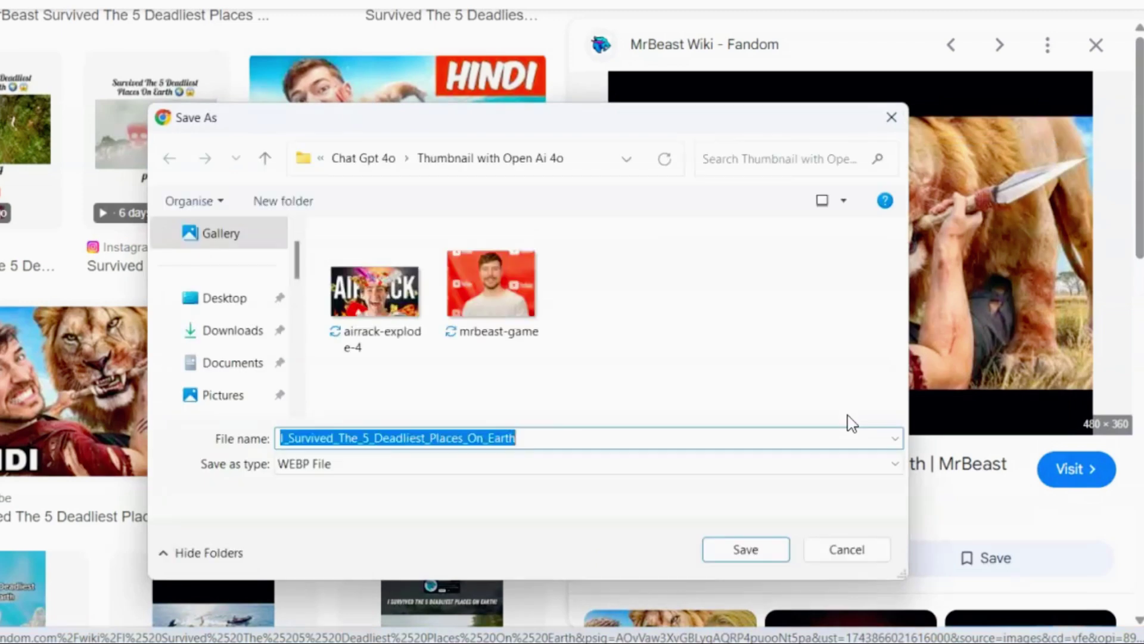
pyautogui.click(893, 117)
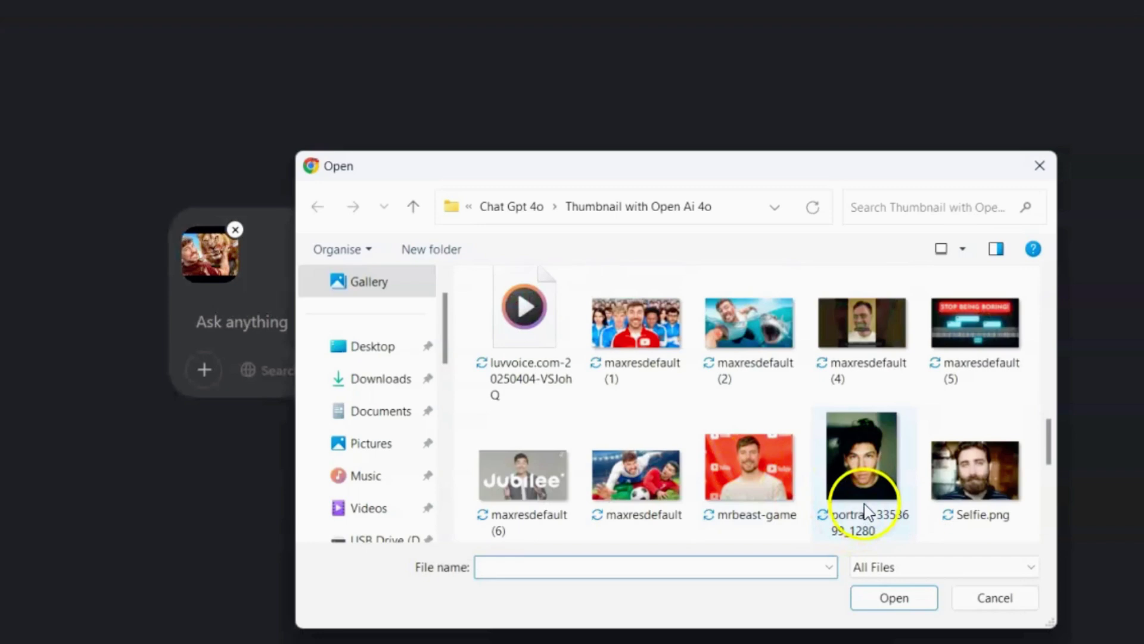
# Switch to ChatGPT, attach portrait-3353699_1280 and send "Replace the face in [Thumbnail.png] with the face in [Selfie.png]. Keep the background, and other elements the same."
pyautogui.click(866, 500)
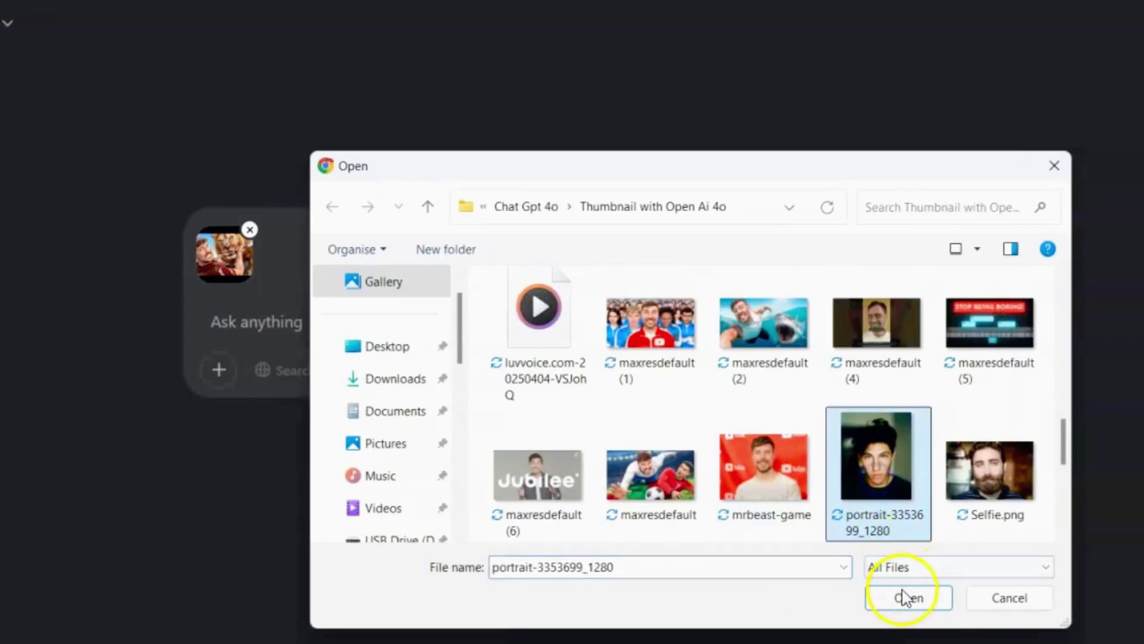
pyautogui.click(895, 598)
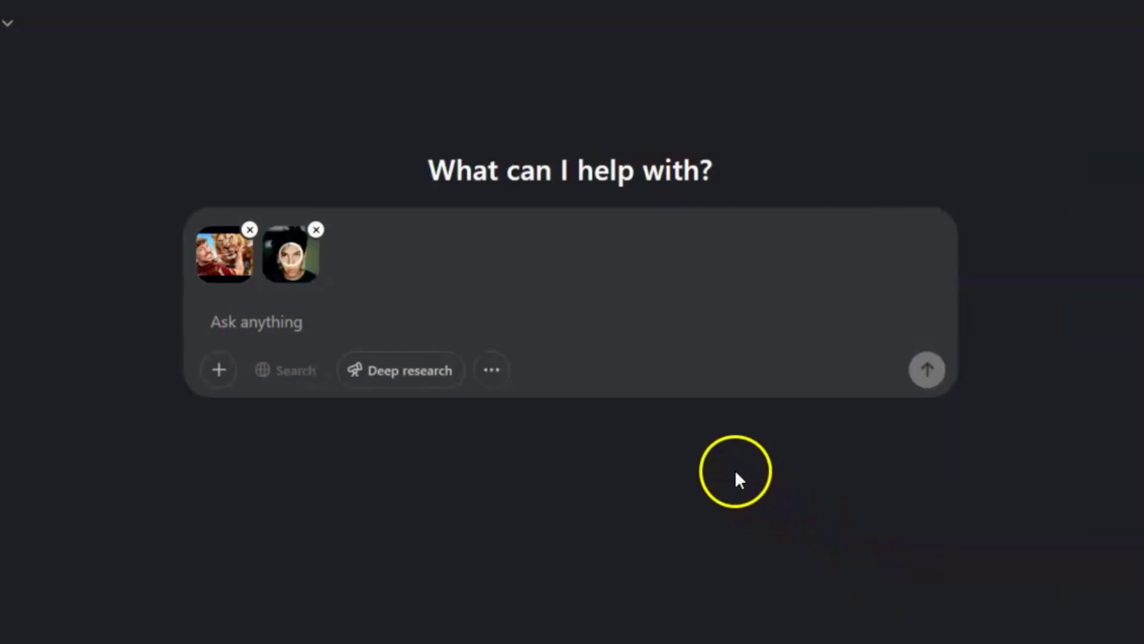
pyautogui.click(248, 323)
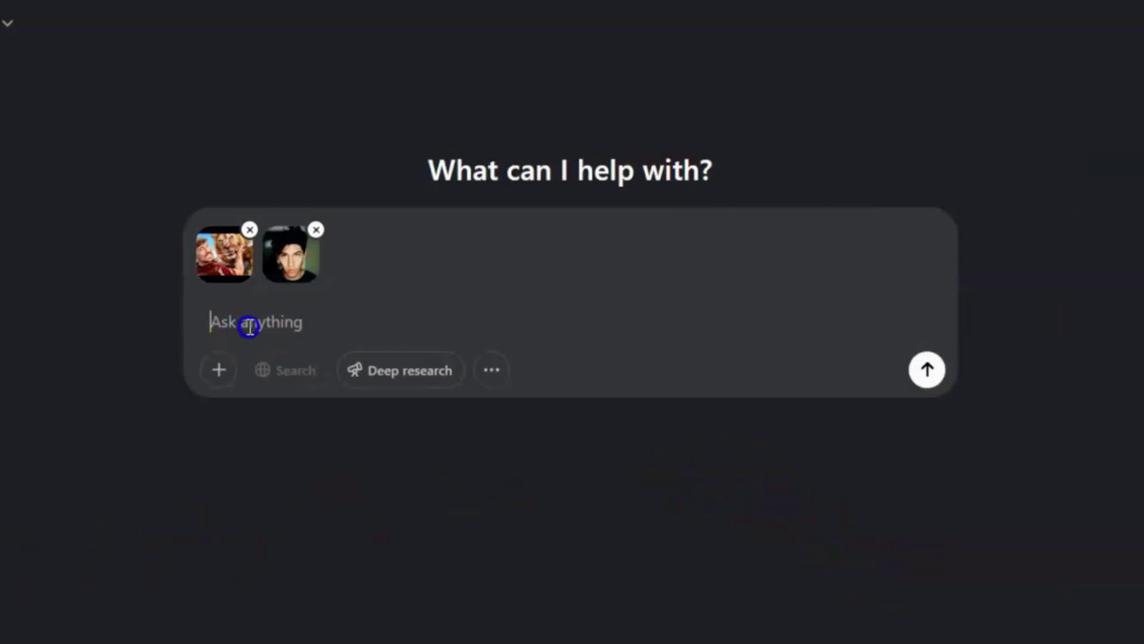
pyautogui.write('Replace the face in [Thumbnail.png] with the face in [Selfie.png]. Keep the background, and other elements the same.')
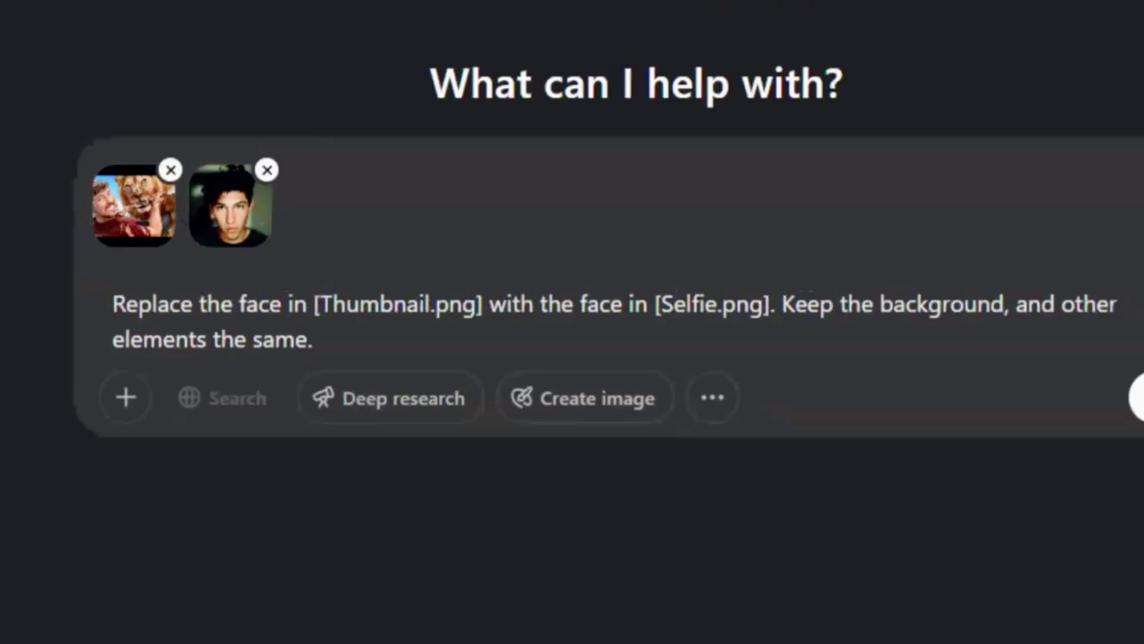
pyautogui.click(987, 382)
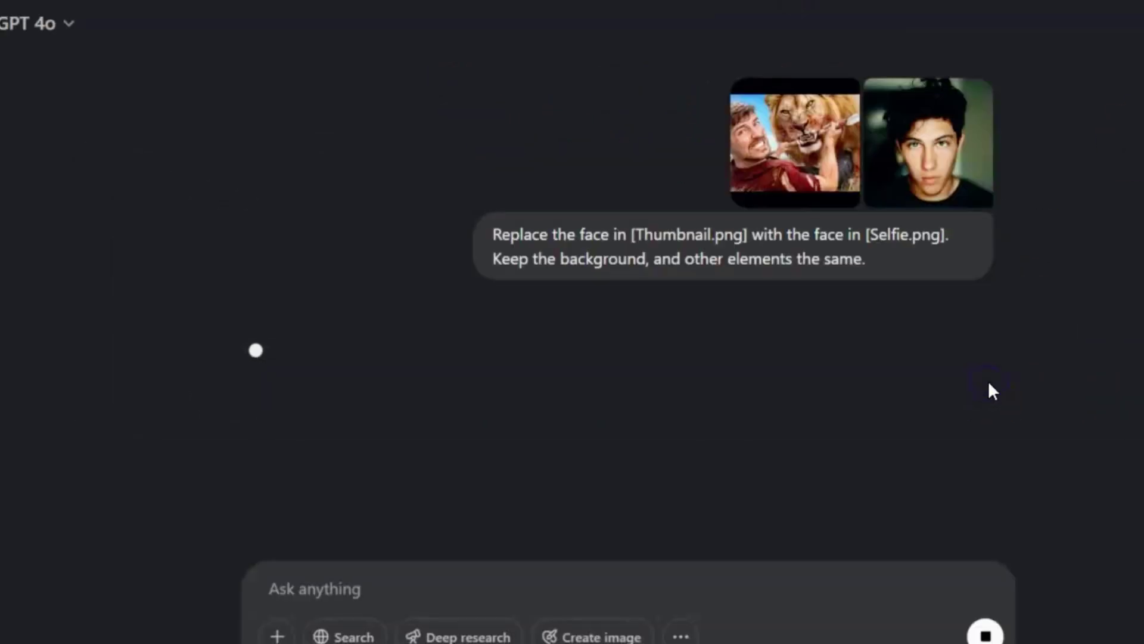
# Follow the image generation in the chat and open the created lion thumbnail in the enlarged view
pyautogui.scroll(-5, 991, 375)
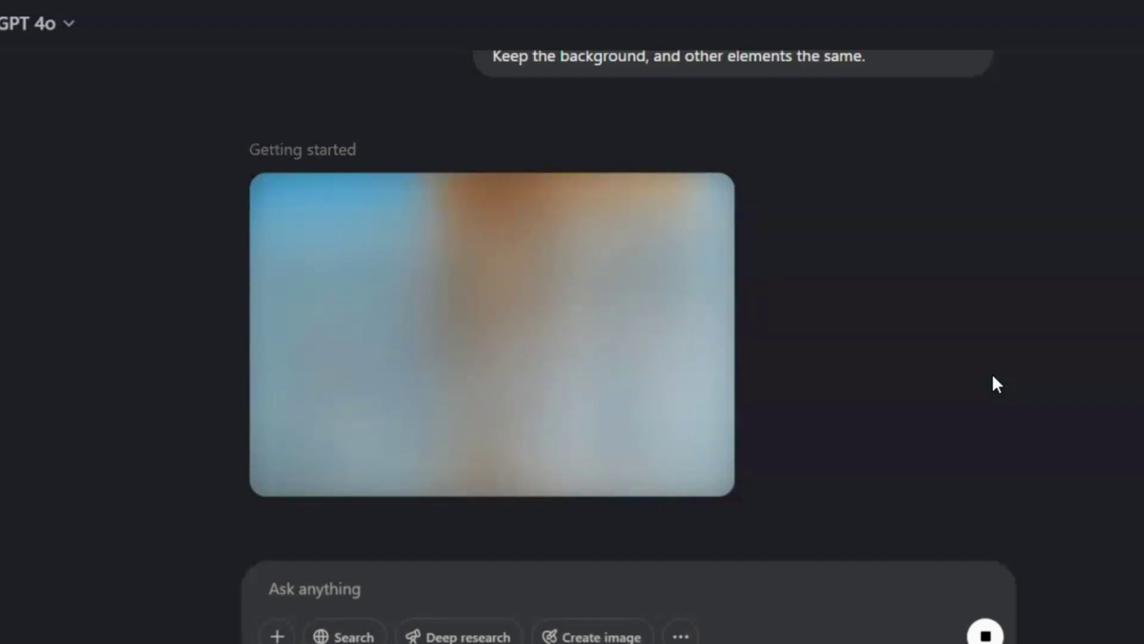
pyautogui.scroll(3, 993, 377)
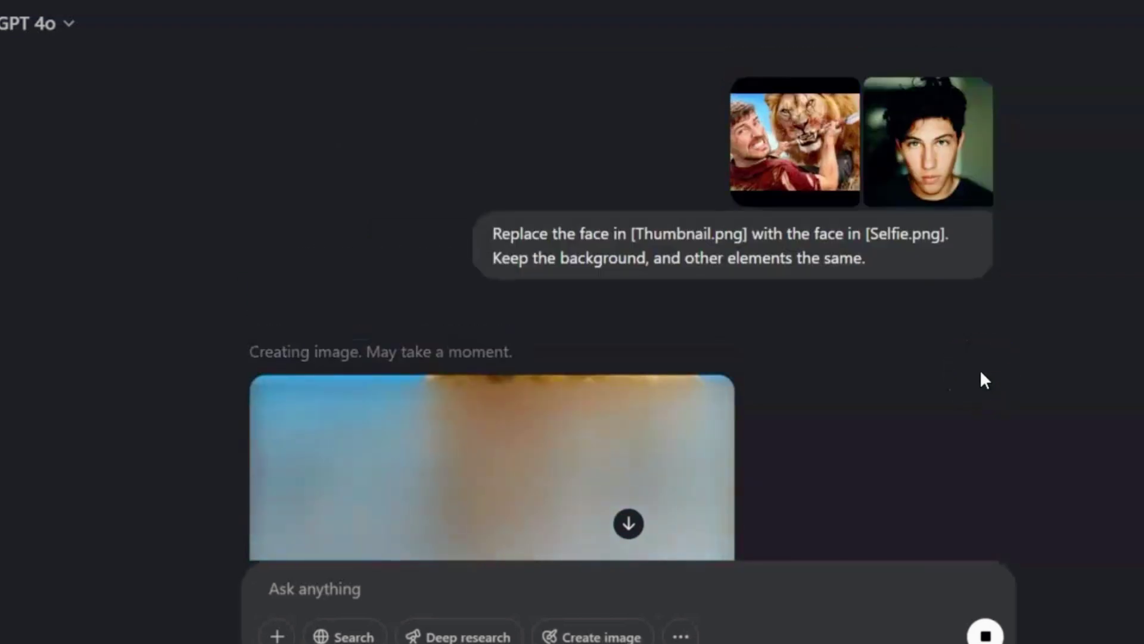
pyautogui.scroll(-3, 973, 372)
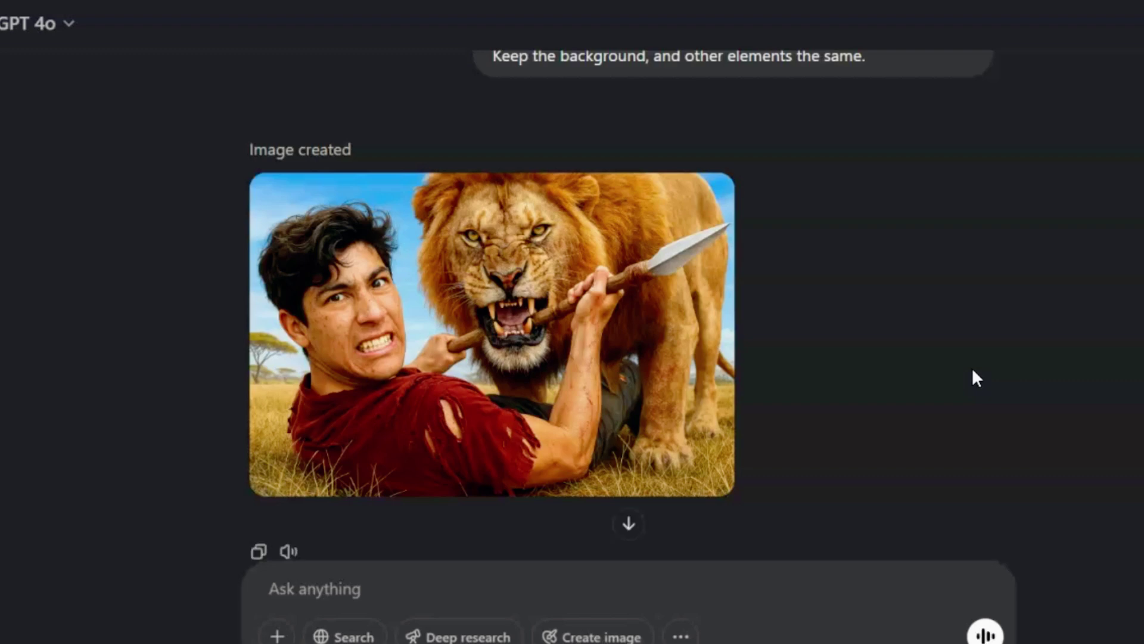
pyautogui.click(961, 371)
pyautogui.click(470, 534)
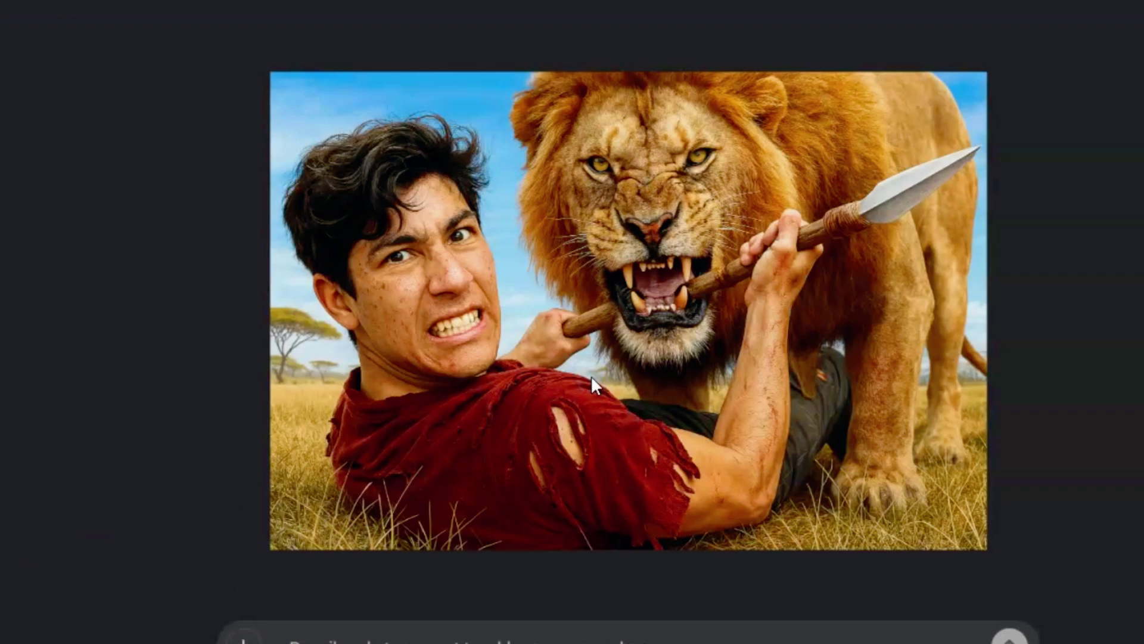